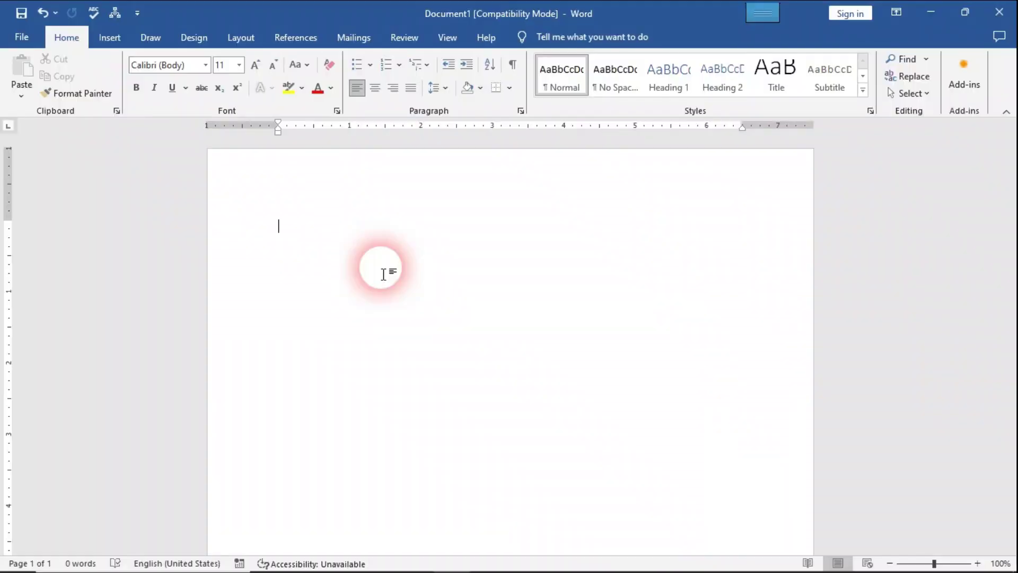
# Step: Switch the ribbon to the Insert tab while the document is still empty
pyautogui.click(111, 38)
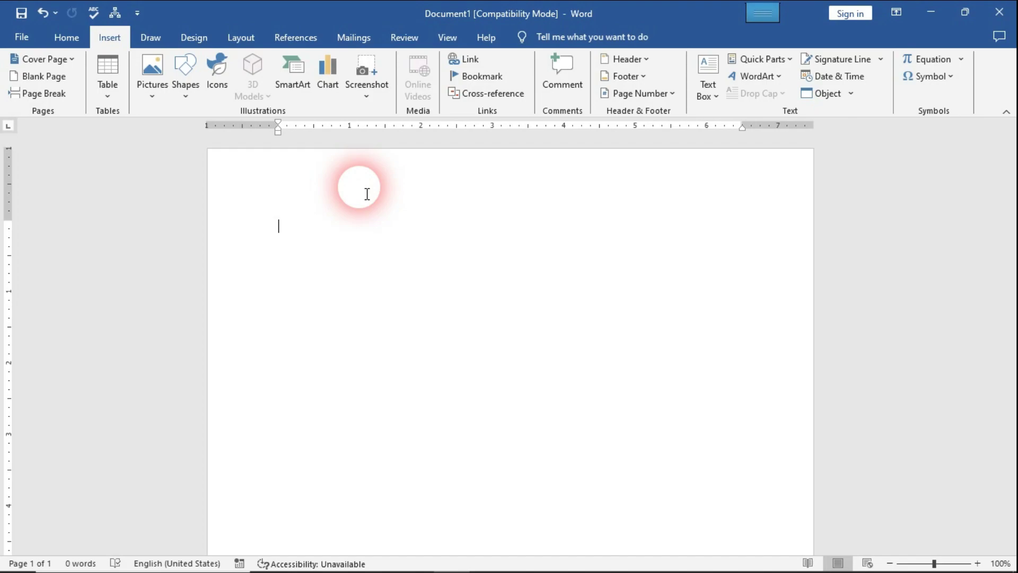
# Step: Generate five sample paragraphs with =RAND() and add a blank page after them
pyautogui.write('=RAN')
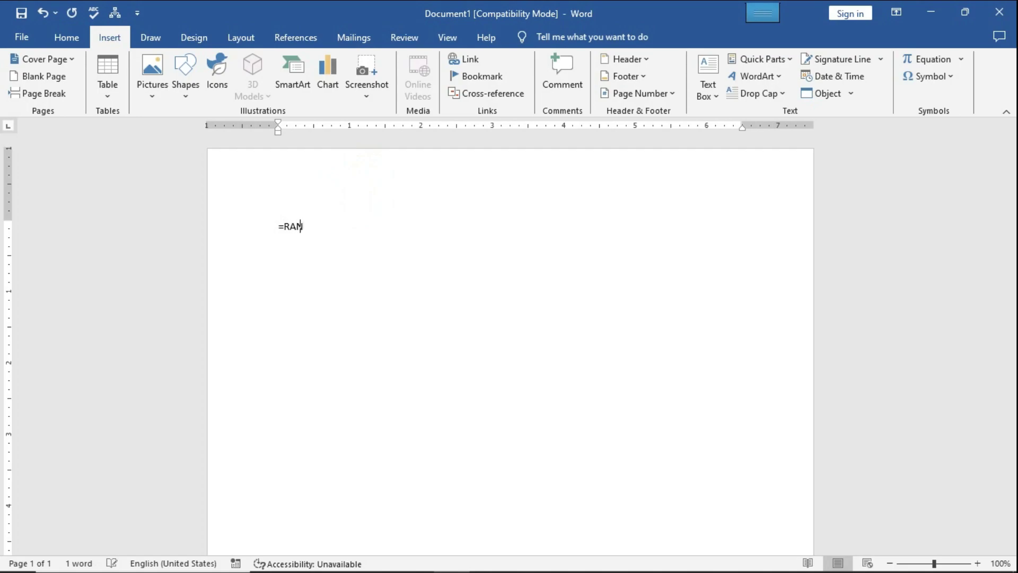
pyautogui.write('()')
pyautogui.press('Return')
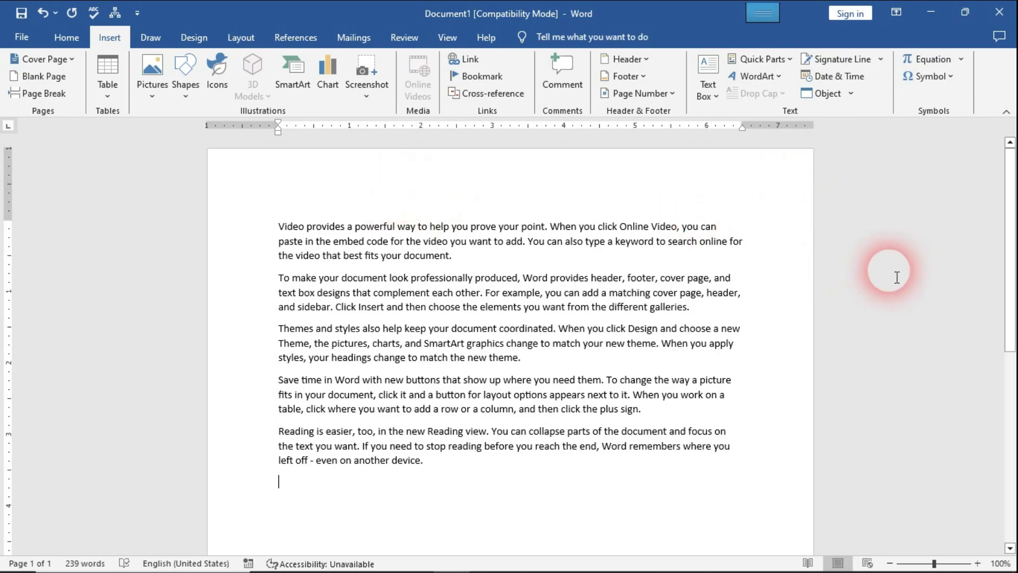
pyautogui.moveTo(1010, 199)
pyautogui.mouseDown()
pyautogui.moveTo(1012, 435)
pyautogui.moveTo(994, 183)
pyautogui.mouseUp()
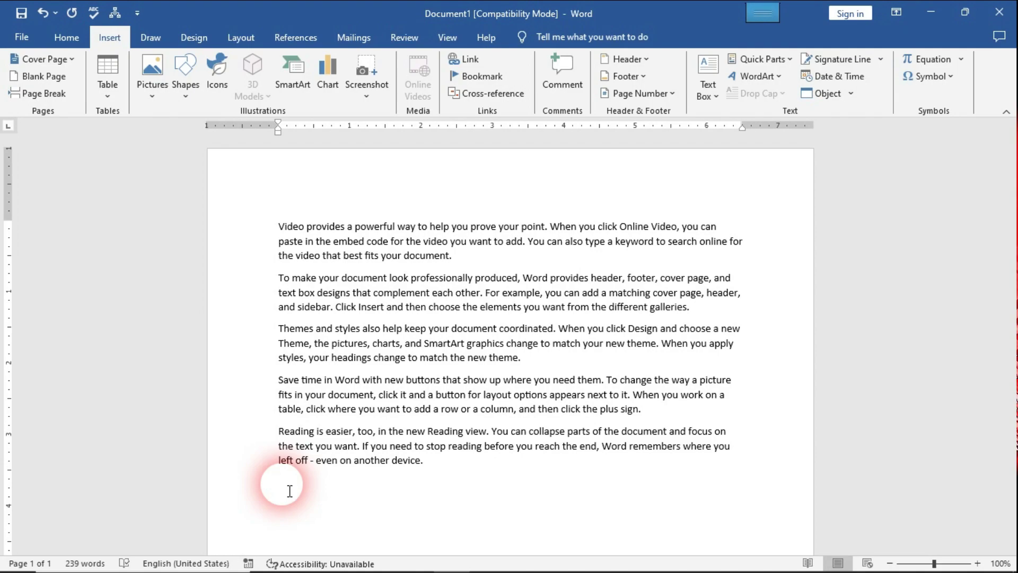
pyautogui.click(44, 77)
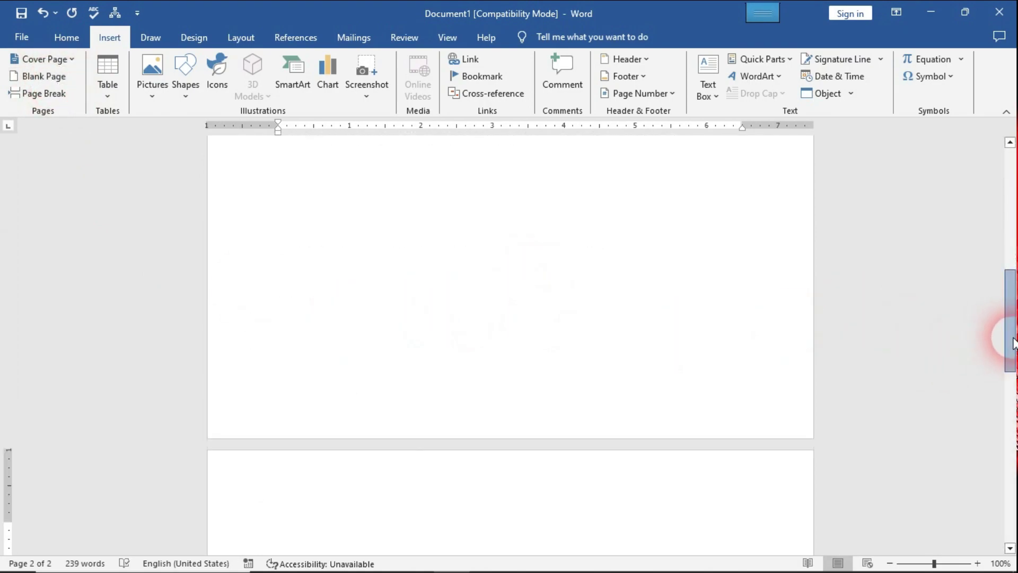
pyautogui.moveTo(1010, 334)
pyautogui.mouseDown()
pyautogui.moveTo(1010, 432)
pyautogui.moveTo(1010, 217)
pyautogui.moveTo(1014, 496)
pyautogui.moveTo(986, 348)
pyautogui.moveTo(988, 357)
pyautogui.mouseUp()
pyautogui.click(477, 244)
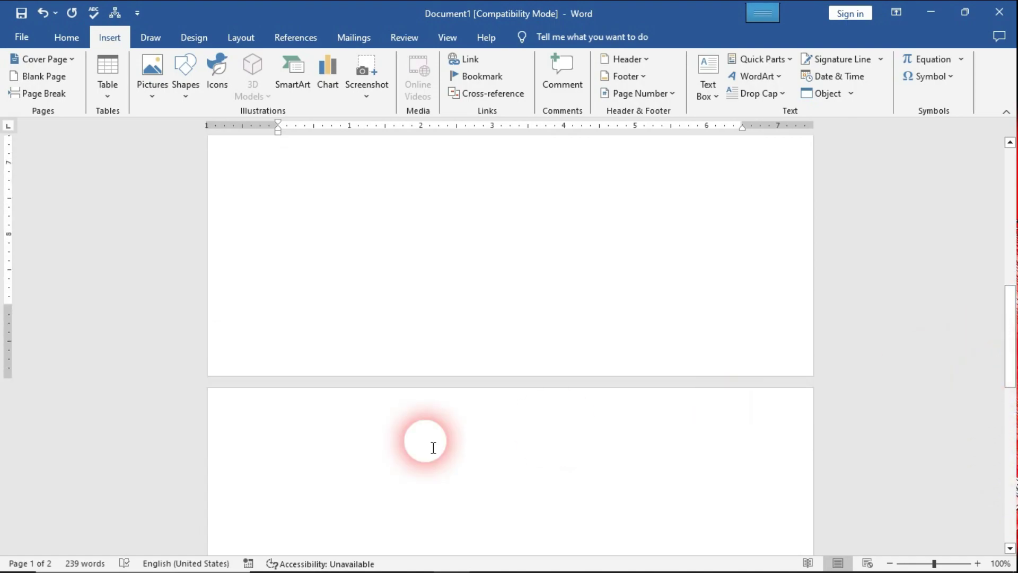
# Step: Insert more blank pages from page 2 until the document runs to six pages
pyautogui.click(329, 440)
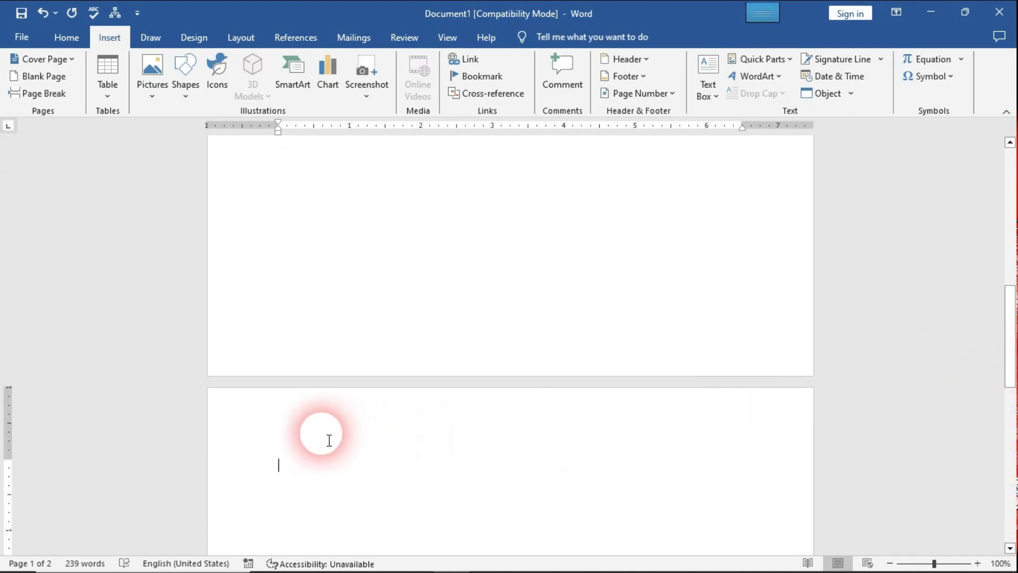
pyautogui.click(40, 81)
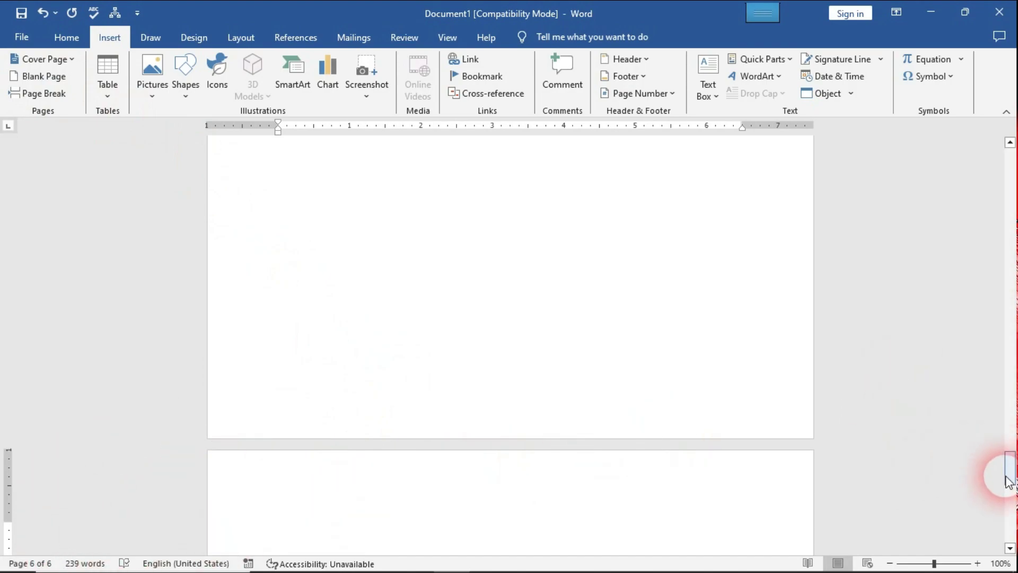
pyautogui.moveTo(1008, 484)
pyautogui.mouseDown()
pyautogui.moveTo(1000, 527)
pyautogui.moveTo(981, 164)
pyautogui.moveTo(1009, 175)
pyautogui.moveTo(1014, 235)
pyautogui.mouseUp()
pyautogui.click(539, 331)
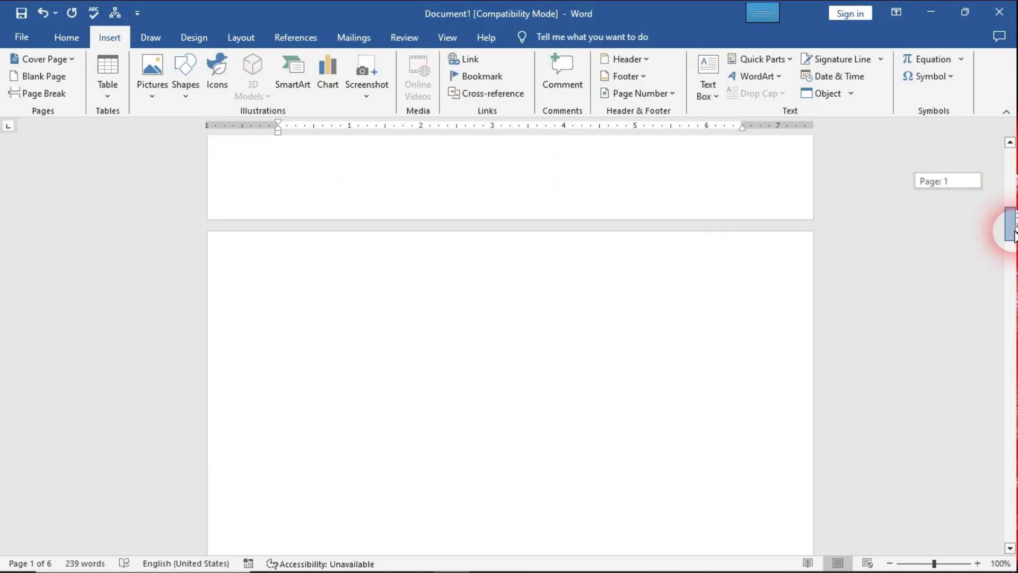
pyautogui.moveTo(1013, 235)
pyautogui.mouseDown()
pyautogui.moveTo(1010, 170)
pyautogui.moveTo(1010, 420)
pyautogui.moveTo(1007, 180)
pyautogui.mouseUp()
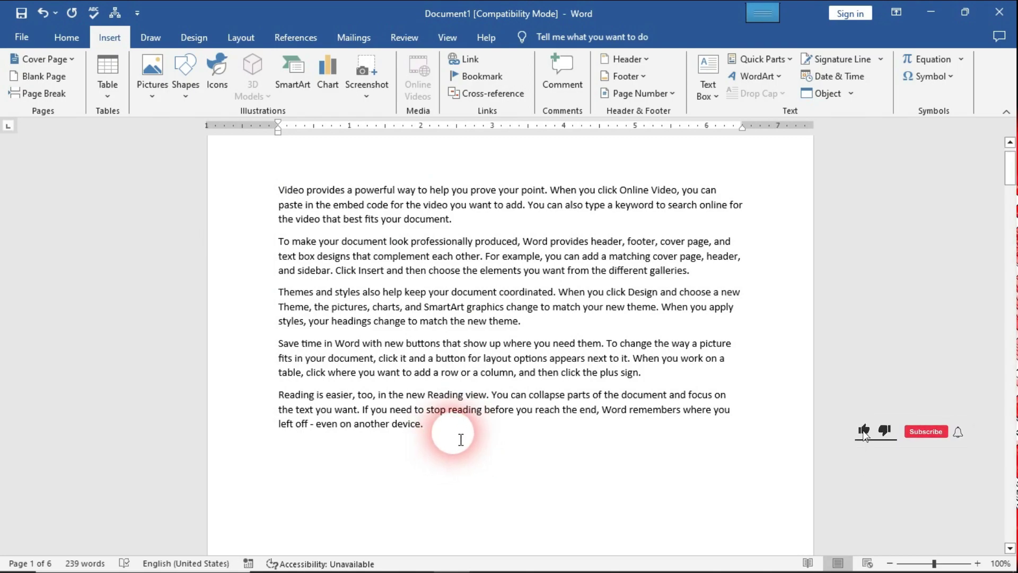
# Step: Delete the blank pages after the last paragraph until the status bar shows Page 1 of 1
pyautogui.click(465, 450)
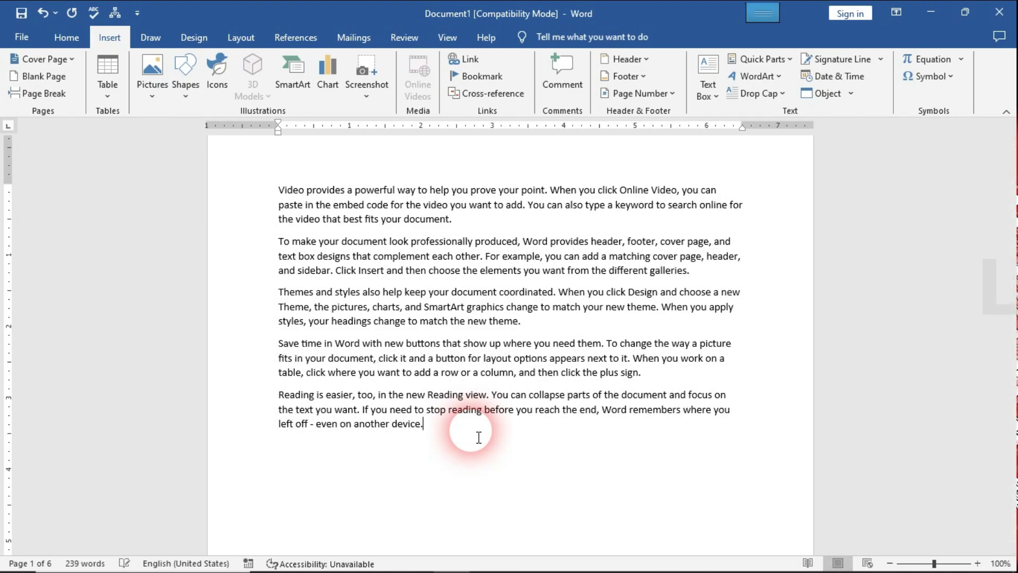
pyautogui.press('Delete')
pyautogui.press('Delete')
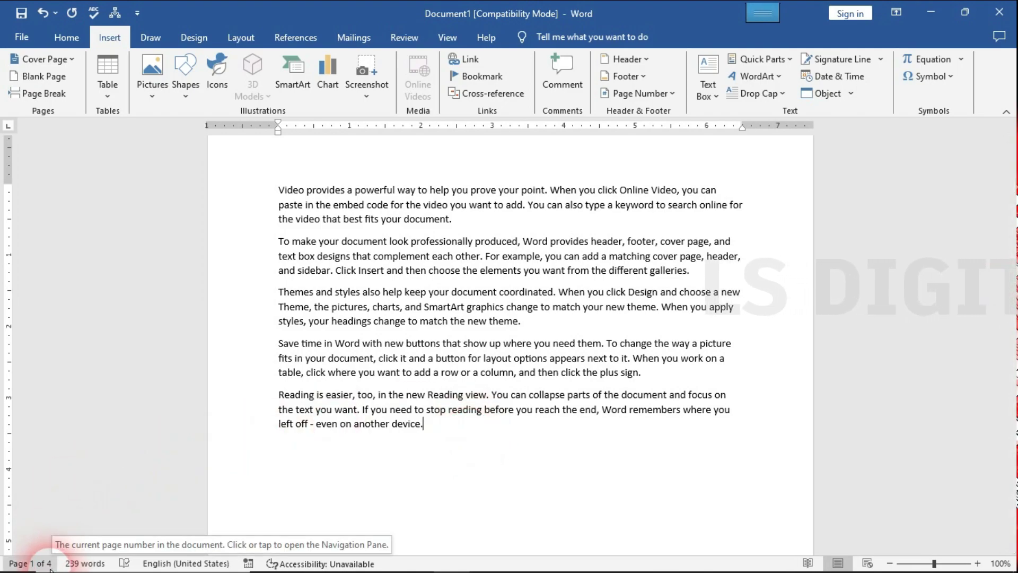
pyautogui.click(438, 447)
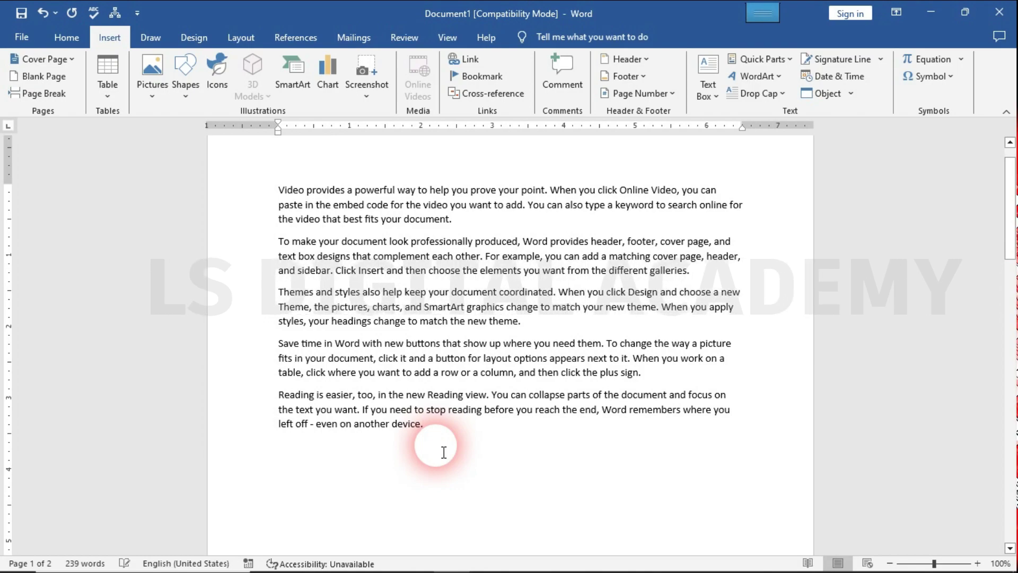
pyautogui.press('Delete')
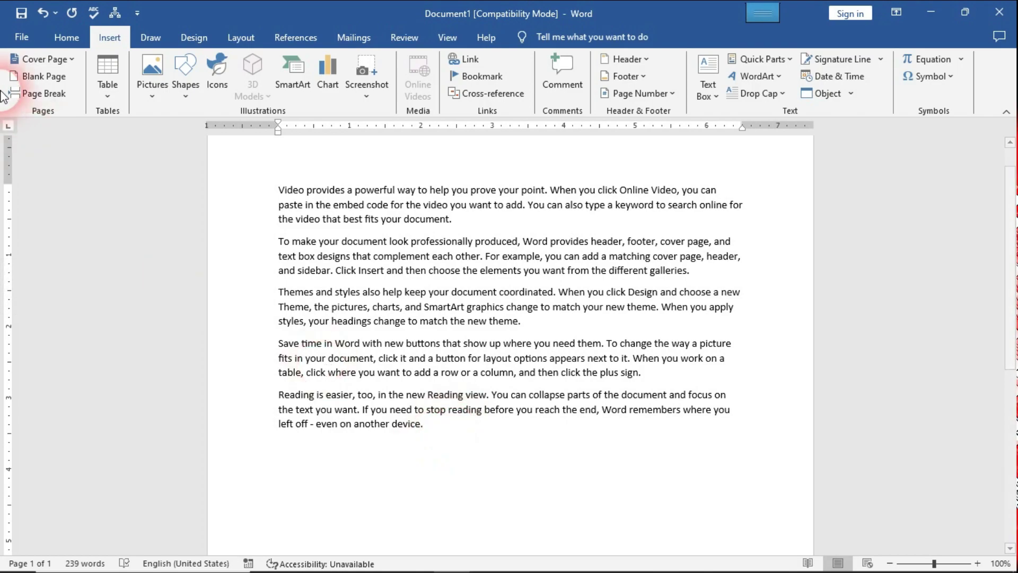
pyautogui.click(37, 97)
pyautogui.moveTo(1006, 352); pyautogui.dragTo(1006, 252)
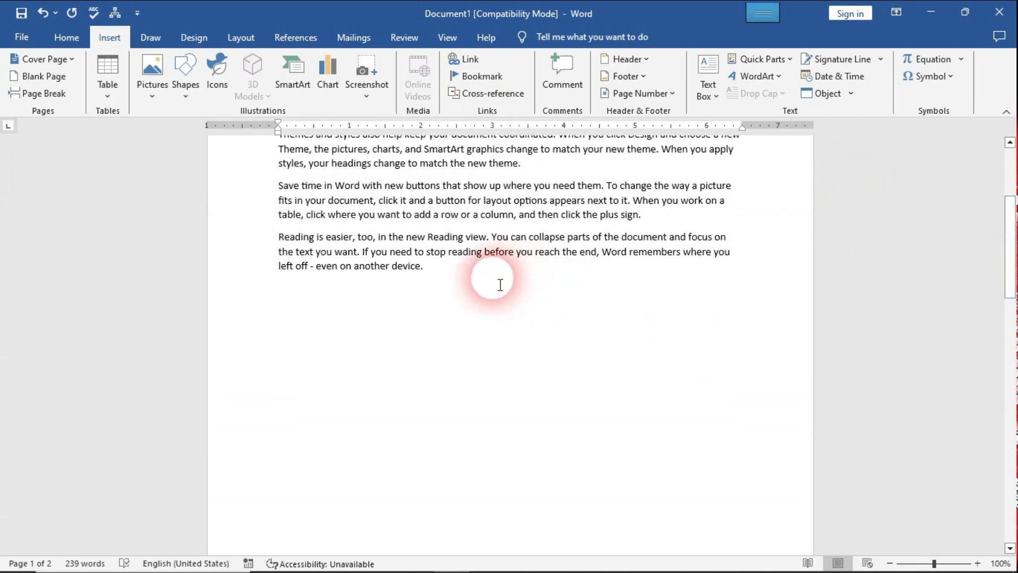
pyautogui.click(482, 276)
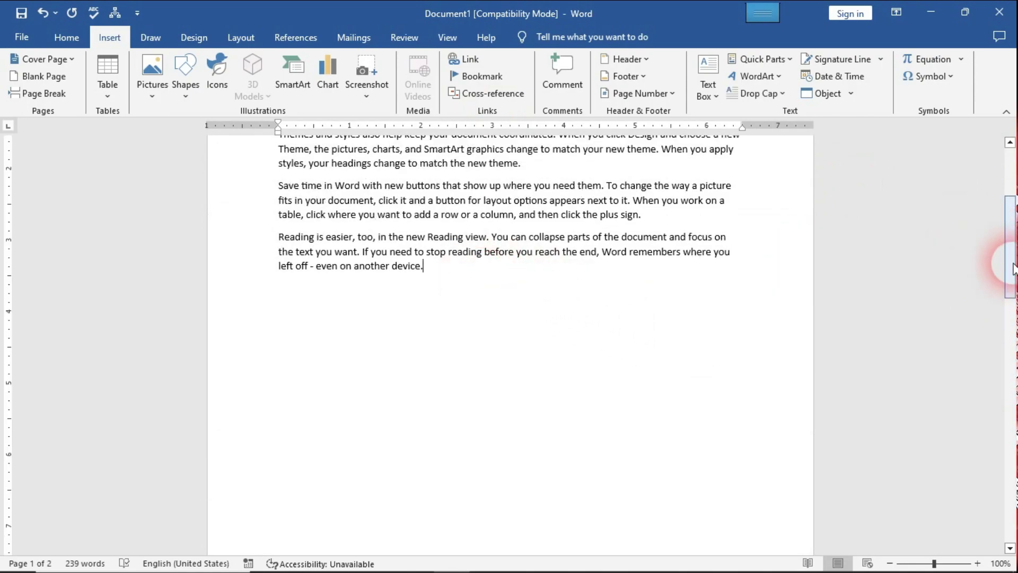
pyautogui.moveTo(1010, 265)
pyautogui.mouseDown()
pyautogui.moveTo(1010, 239)
pyautogui.moveTo(1012, 440)
pyautogui.mouseUp()
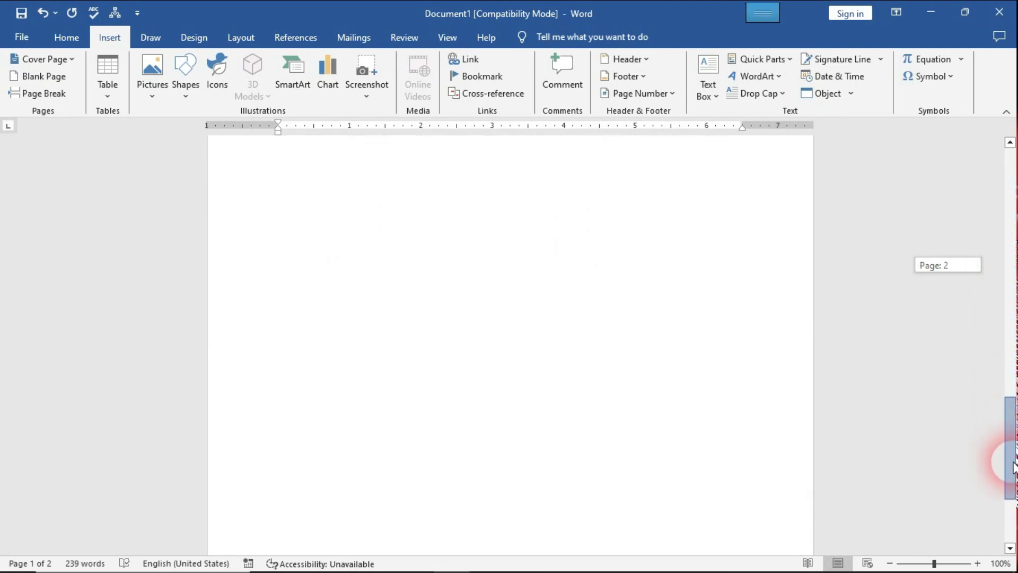
pyautogui.moveTo(1012, 440); pyautogui.dragTo(1009, 229)
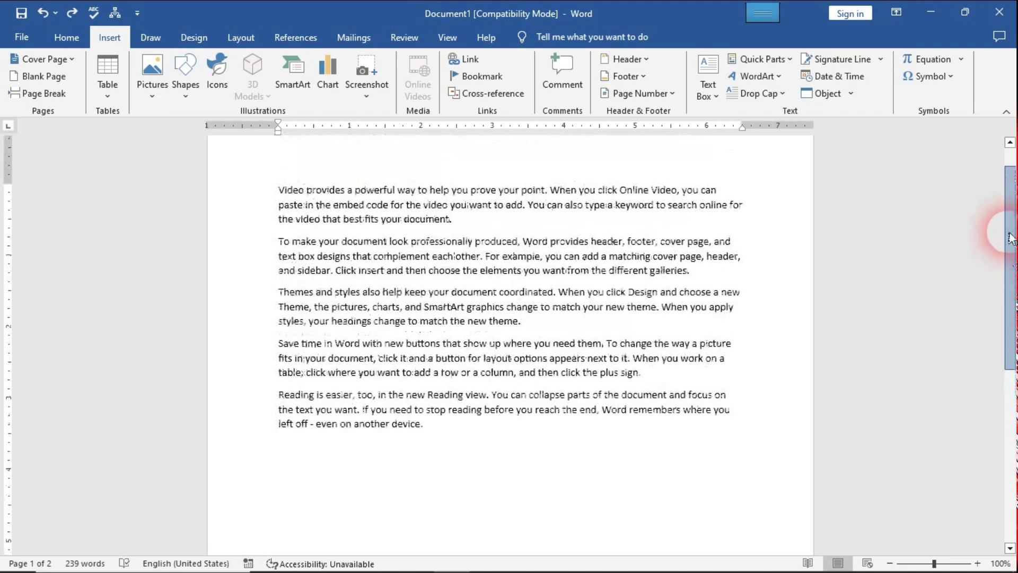
pyautogui.press('Delete')
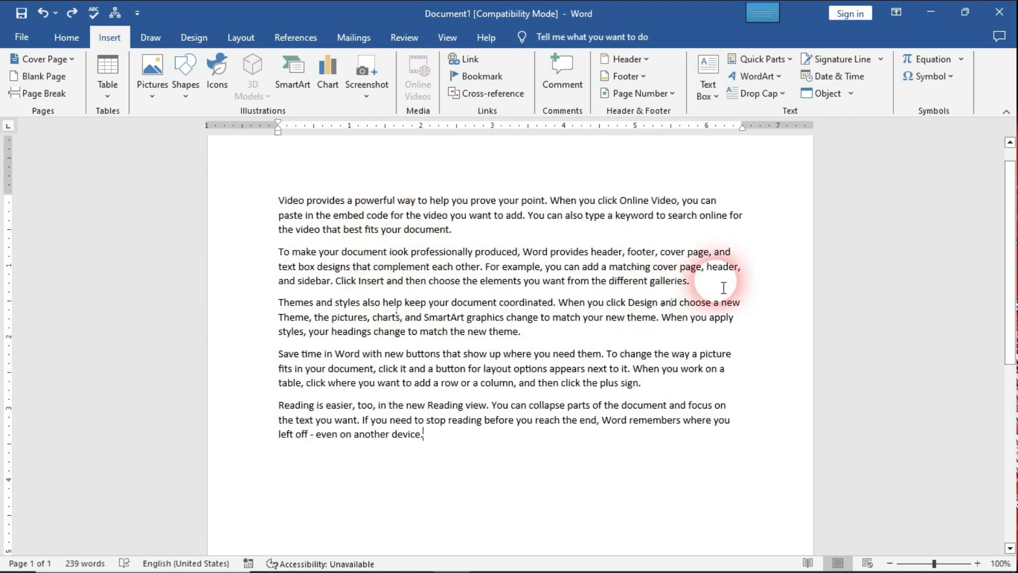
pyautogui.moveTo(709, 292); pyautogui.dragTo(277, 200)
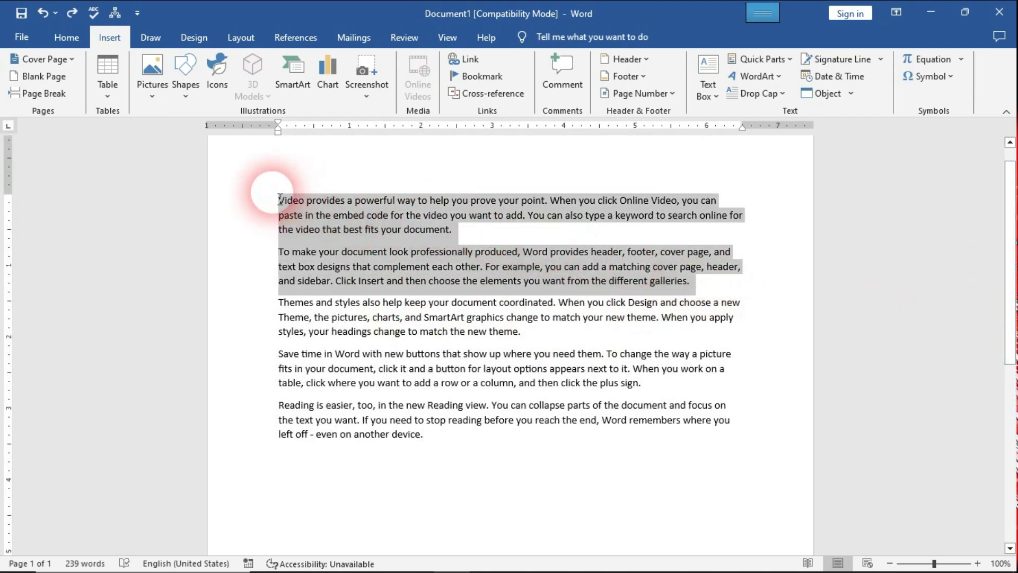
pyautogui.moveTo(694, 280); pyautogui.dragTo(273, 194)
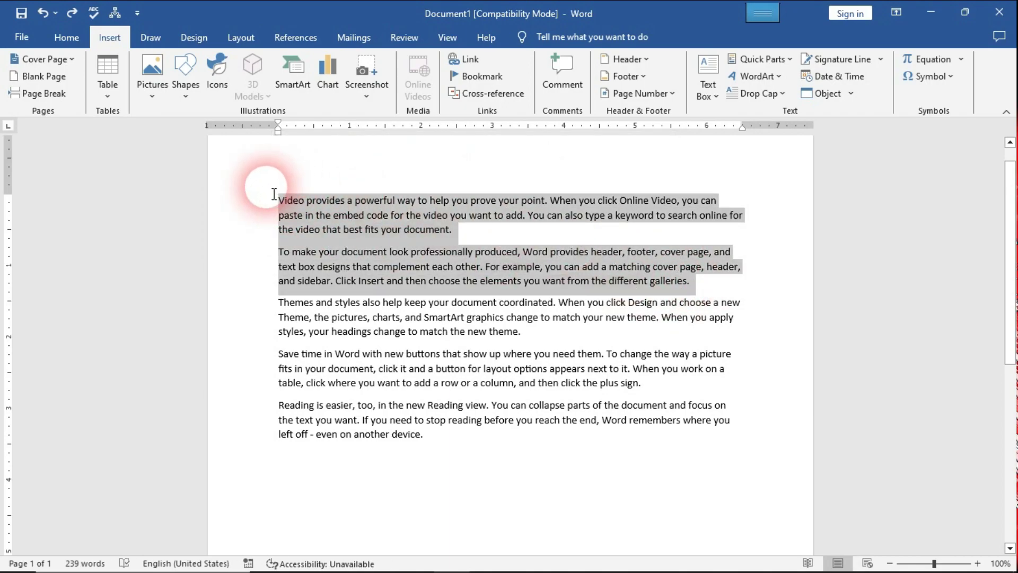
pyautogui.click(419, 350)
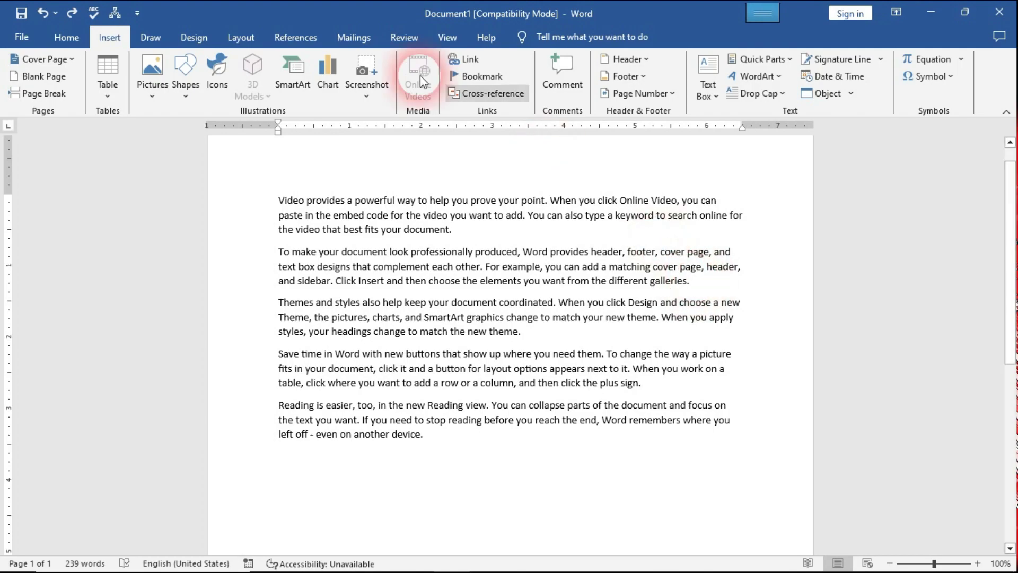
pyautogui.click(54, 98)
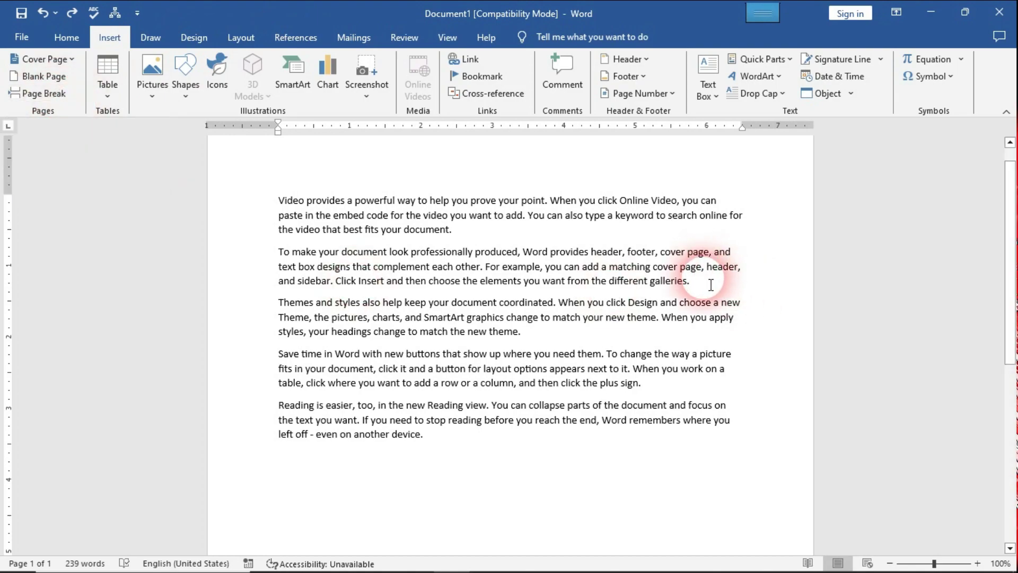
# Step: Work on the page break after paragraph two, then select and deselect the first two paragraphs
pyautogui.click(51, 97)
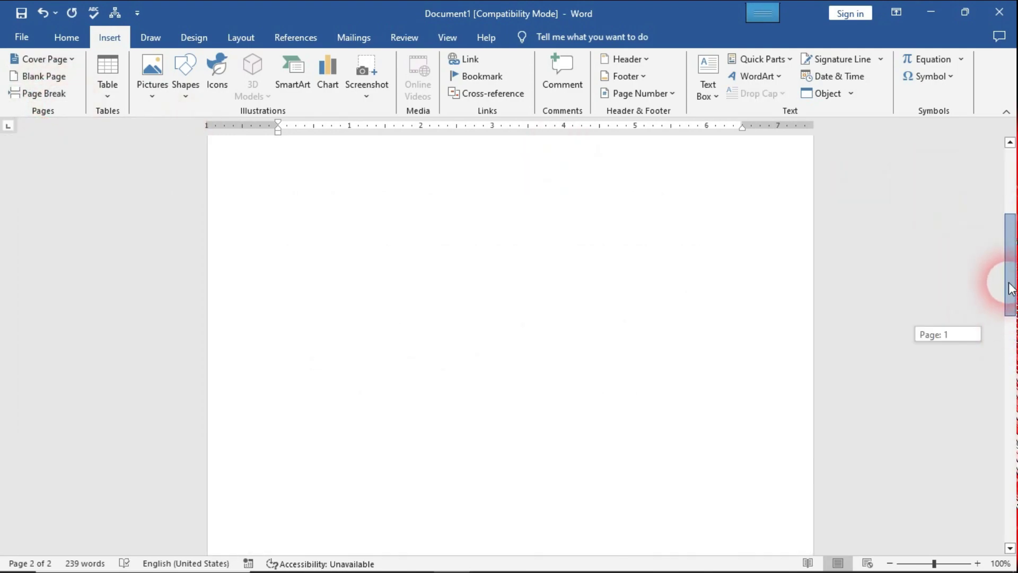
pyautogui.moveTo(1011, 340); pyautogui.dragTo(1001, 217)
pyautogui.moveTo(692, 307); pyautogui.dragTo(318, 204)
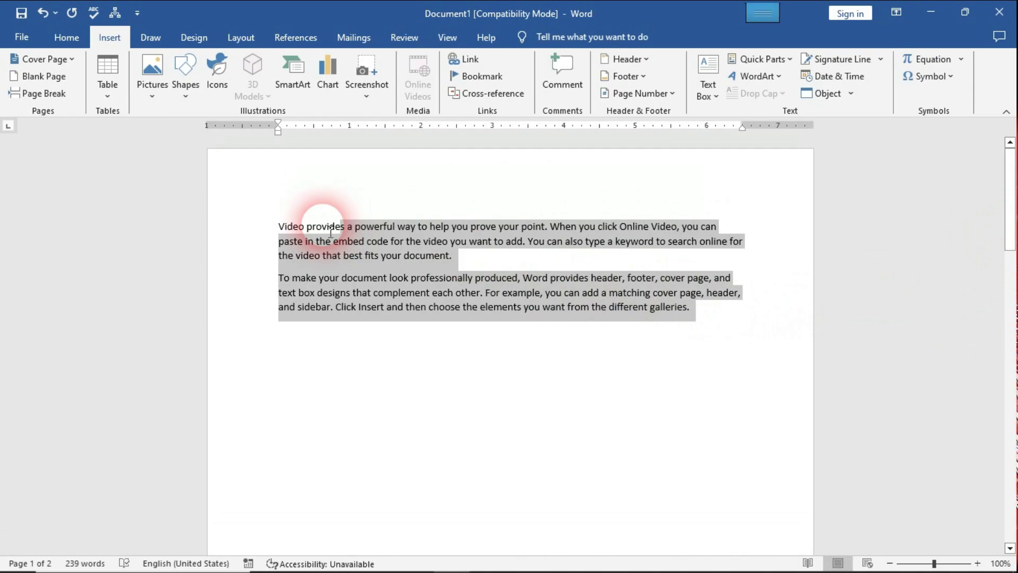
pyautogui.click(737, 317)
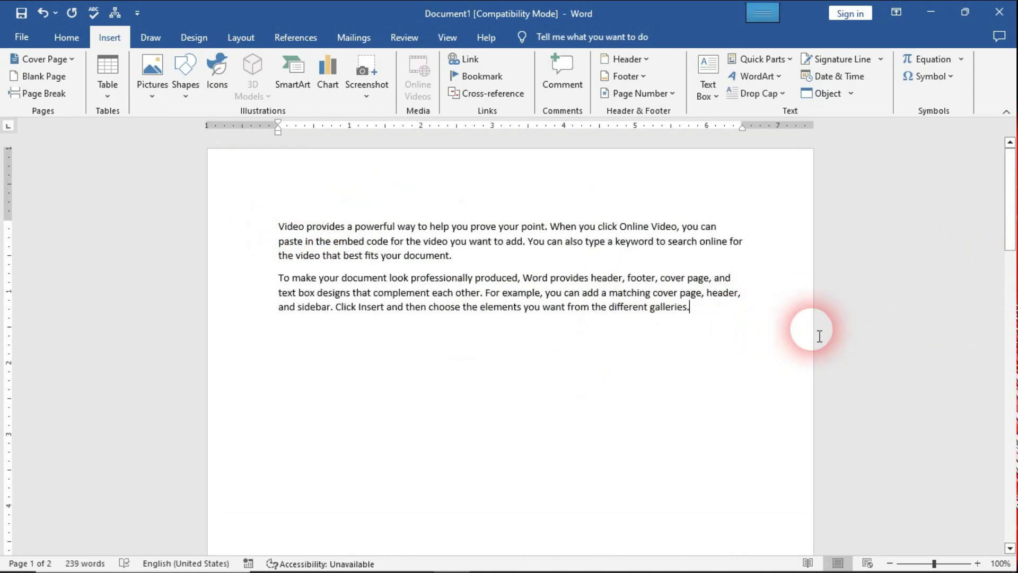
# Step: Scroll back to the top and select the first two paragraphs ending at 'galleries.'
pyautogui.moveTo(1010, 220); pyautogui.dragTo(1009, 395)
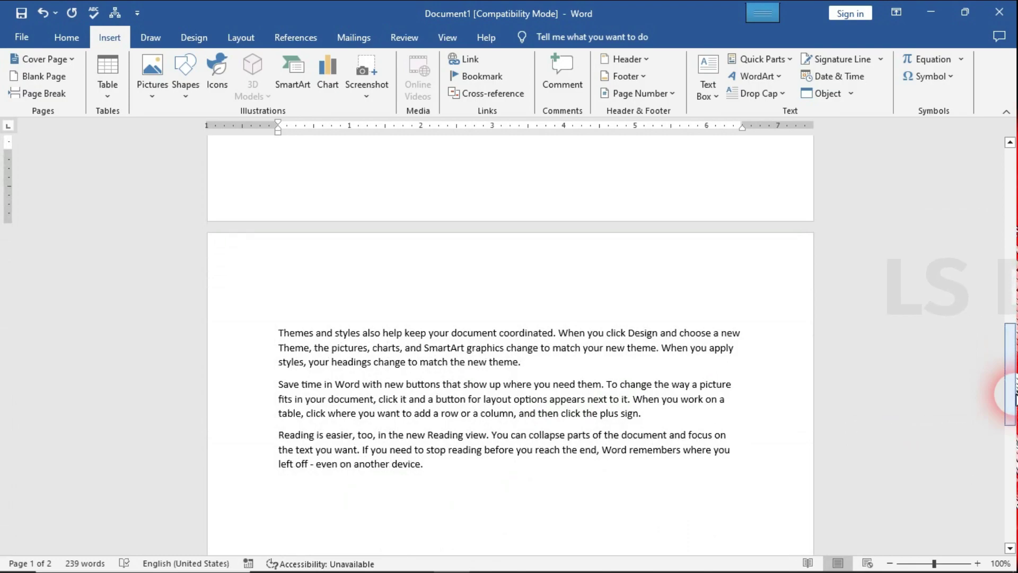
pyautogui.moveTo(1015, 396); pyautogui.dragTo(1011, 286)
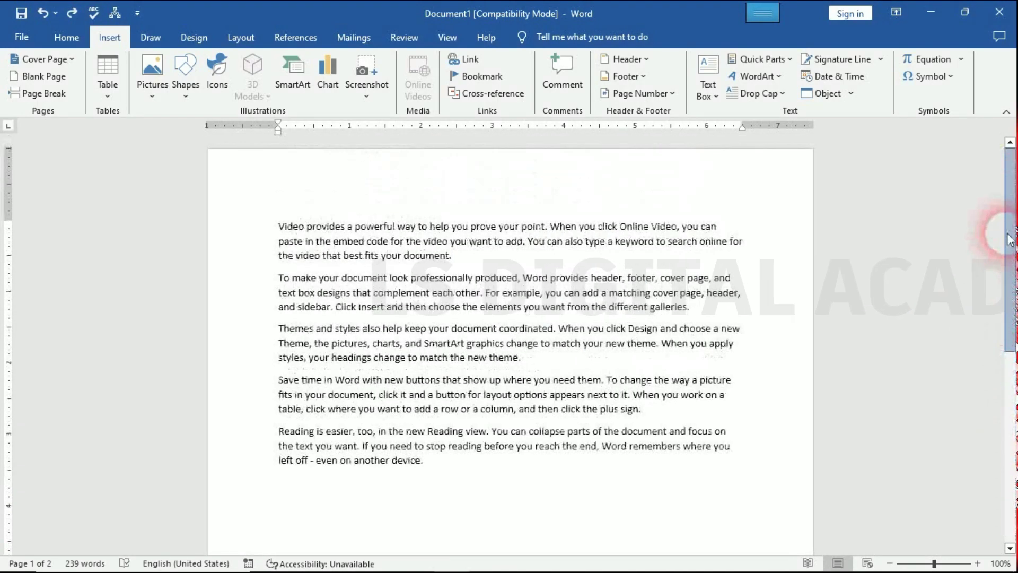
pyautogui.click(703, 316)
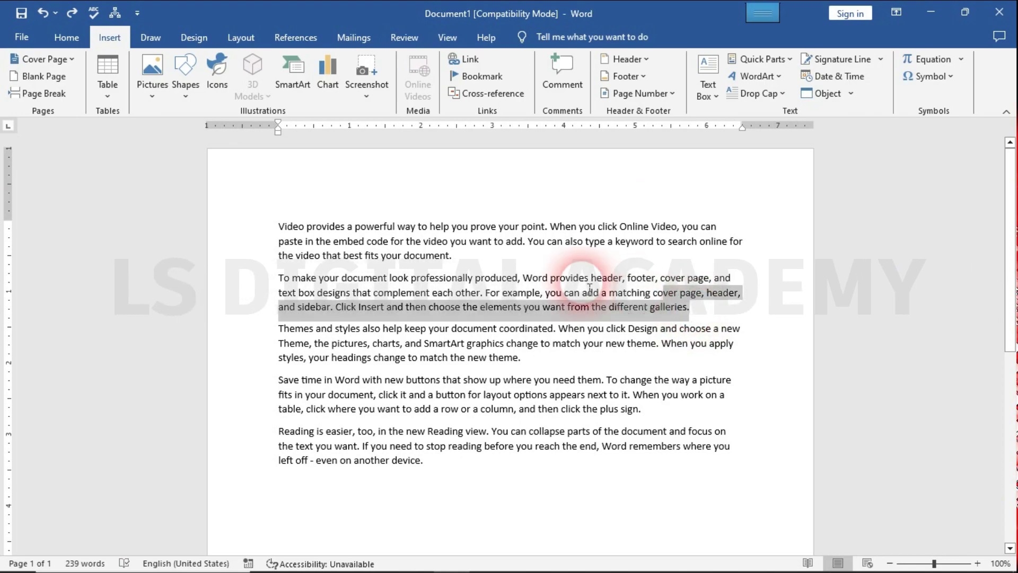
pyautogui.moveTo(703, 316); pyautogui.dragTo(271, 207)
# Step: Insert a blank page after paragraph two, which ends with 'galleries.'
pyautogui.click(704, 316)
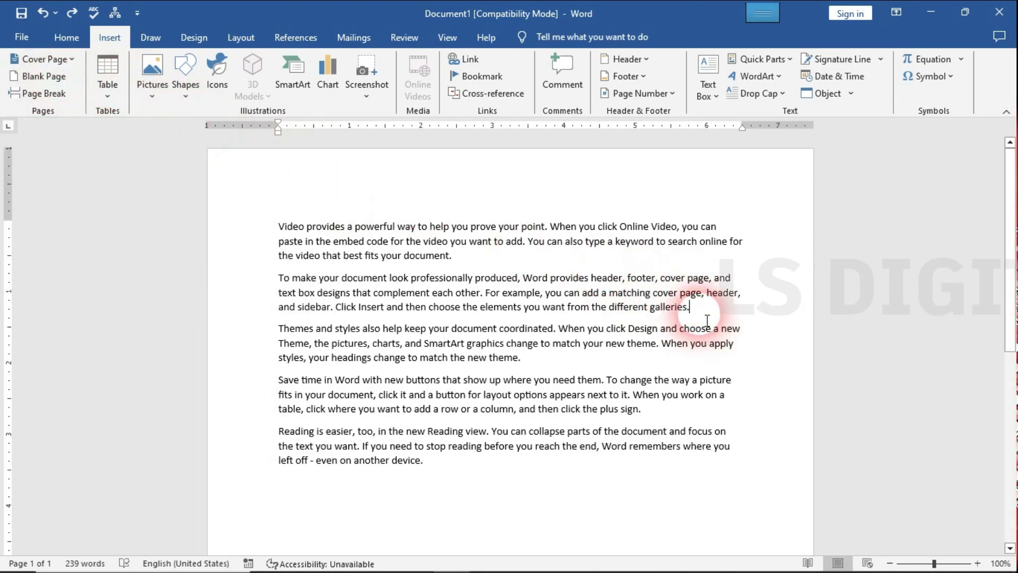
pyautogui.click(46, 77)
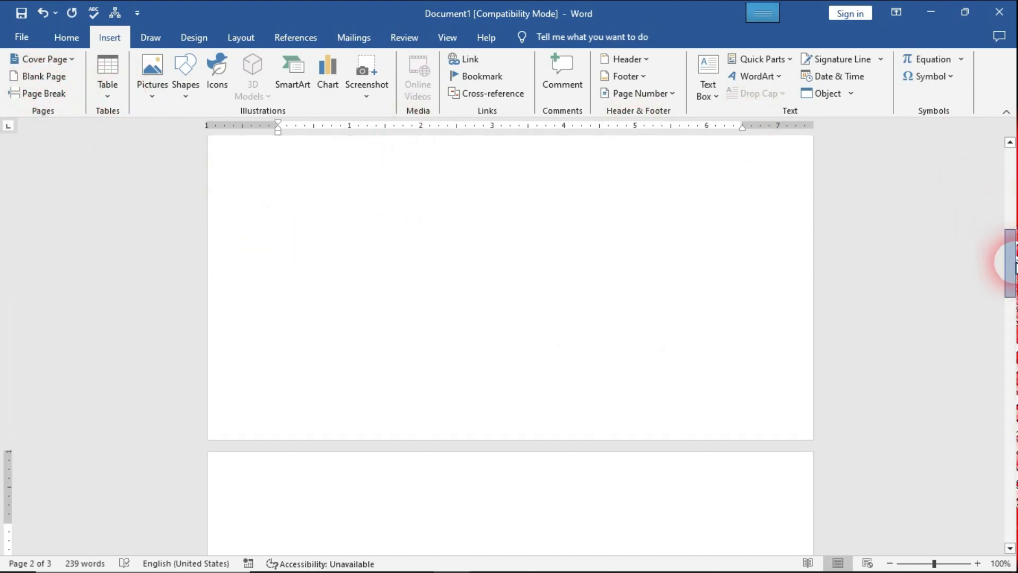
pyautogui.moveTo(1014, 259); pyautogui.dragTo(1010, 170)
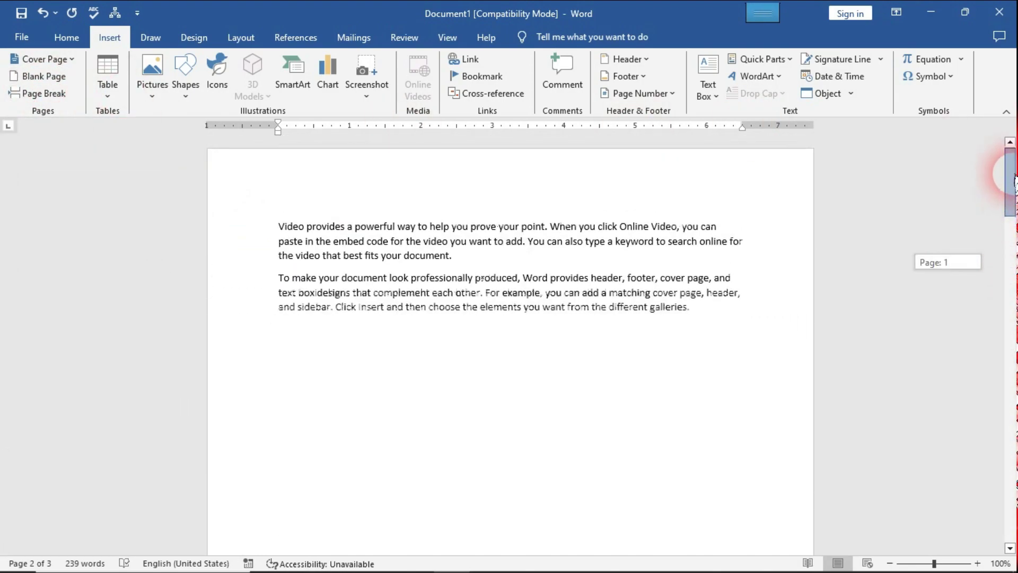
pyautogui.click(706, 318)
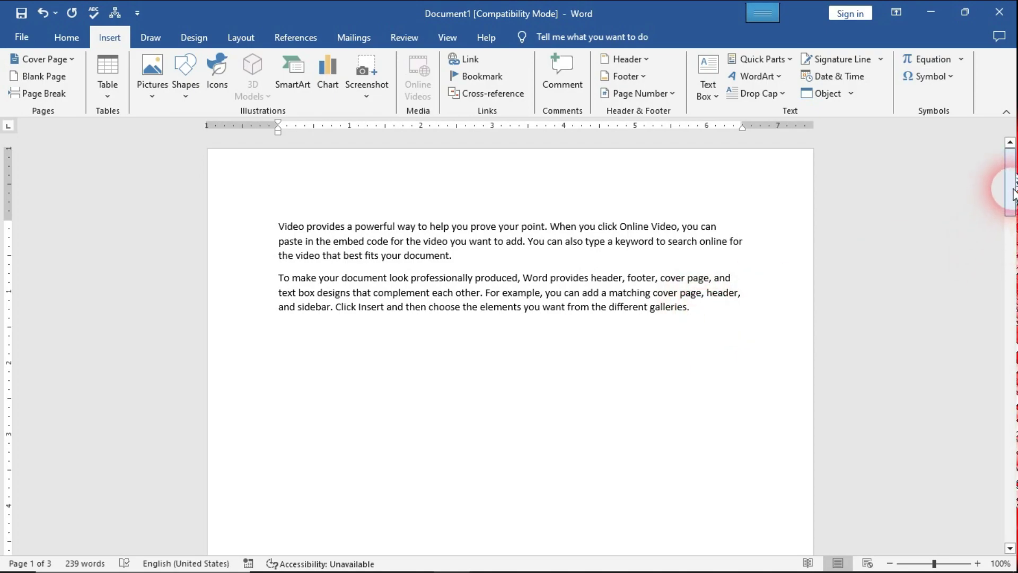
# Step: Scroll through the pages and return the insertion point after 'galleries.'
pyautogui.moveTo(1009, 182); pyautogui.dragTo(1013, 313)
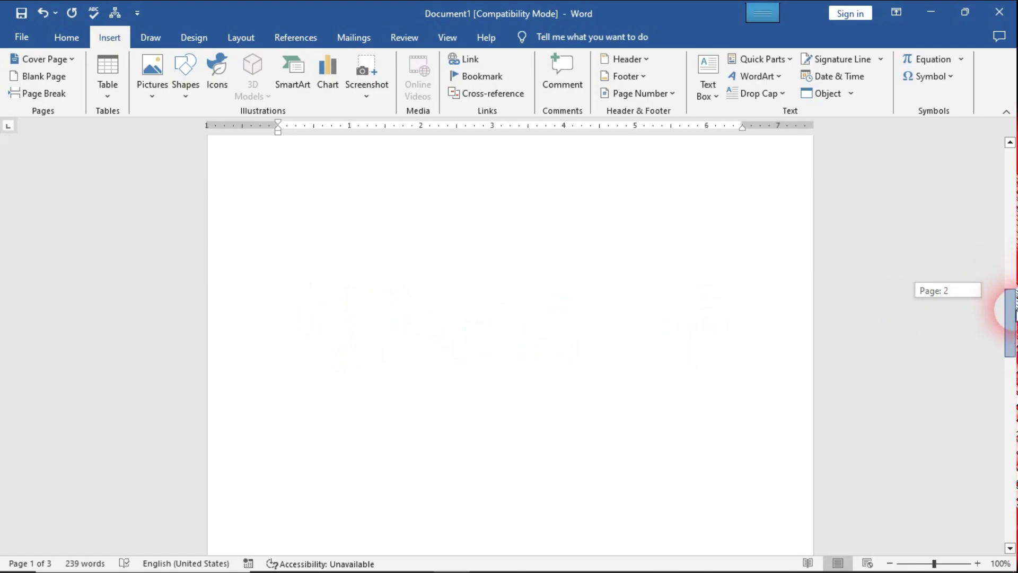
pyautogui.moveTo(1013, 356); pyautogui.dragTo(1013, 421)
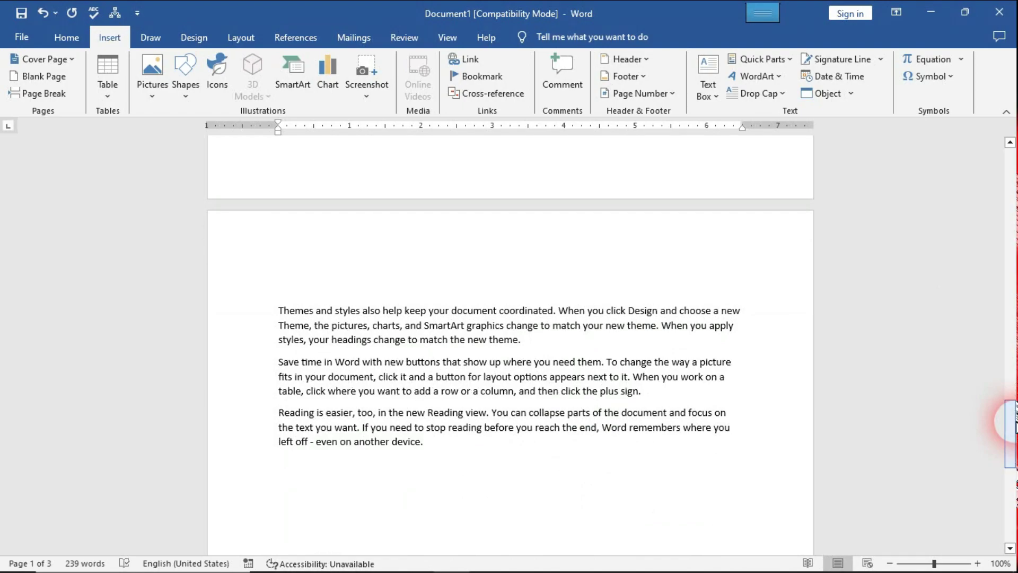
pyautogui.moveTo(1013, 422)
pyautogui.mouseDown()
pyautogui.moveTo(1014, 352)
pyautogui.moveTo(1013, 512)
pyautogui.moveTo(992, 228)
pyautogui.moveTo(1002, 295)
pyautogui.mouseUp()
pyautogui.click(715, 282)
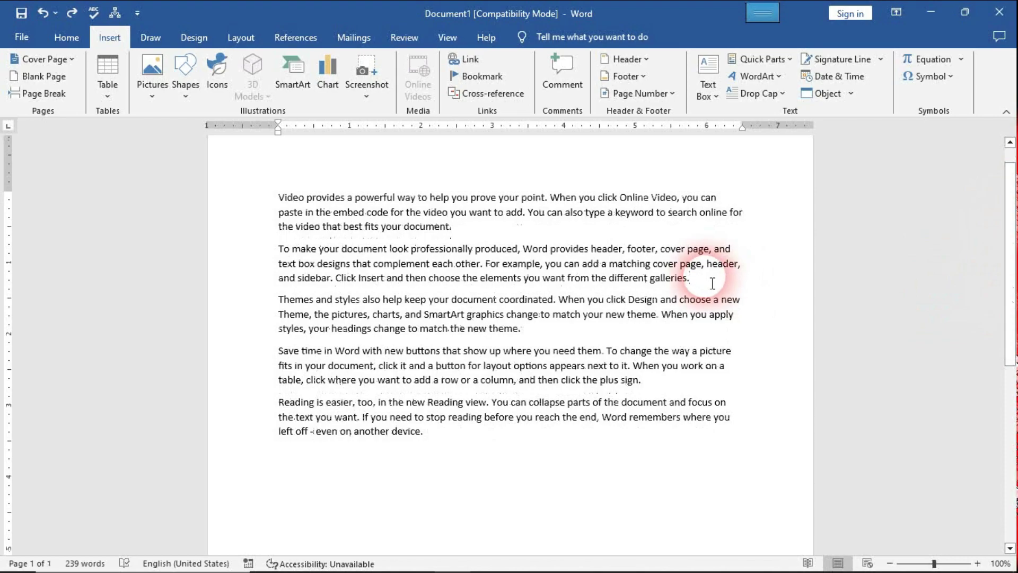
# Step: Insert a page break after paragraph two and scroll down to check it
pyautogui.click(57, 95)
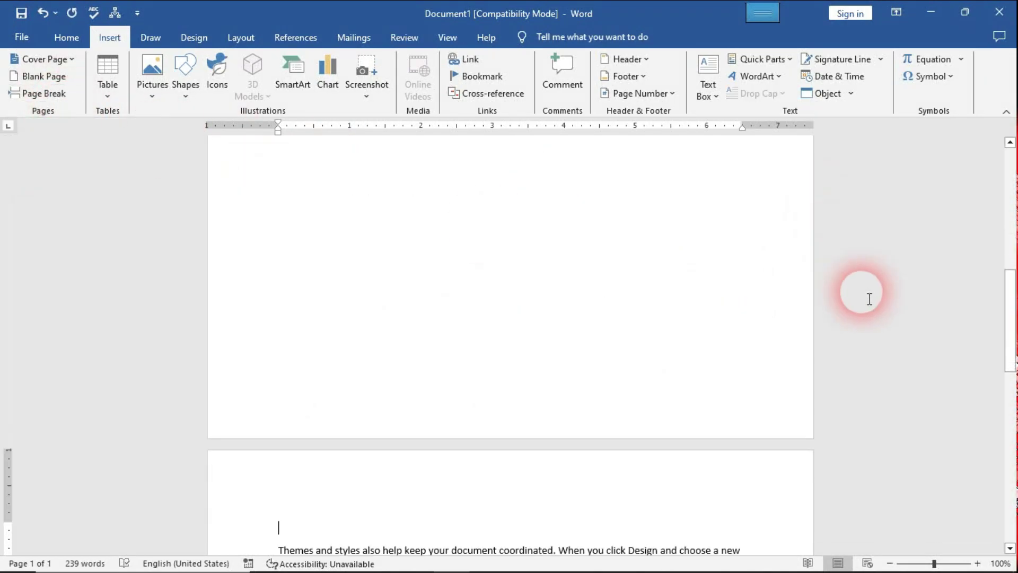
pyautogui.moveTo(1009, 297); pyautogui.dragTo(1011, 148)
pyautogui.click(752, 310)
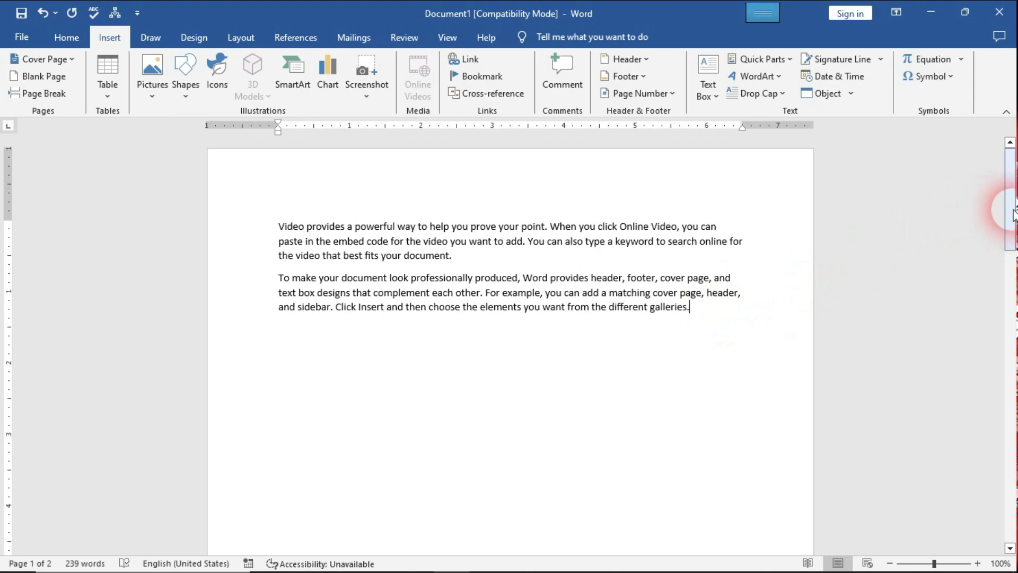
pyautogui.moveTo(1012, 201); pyautogui.dragTo(1007, 393)
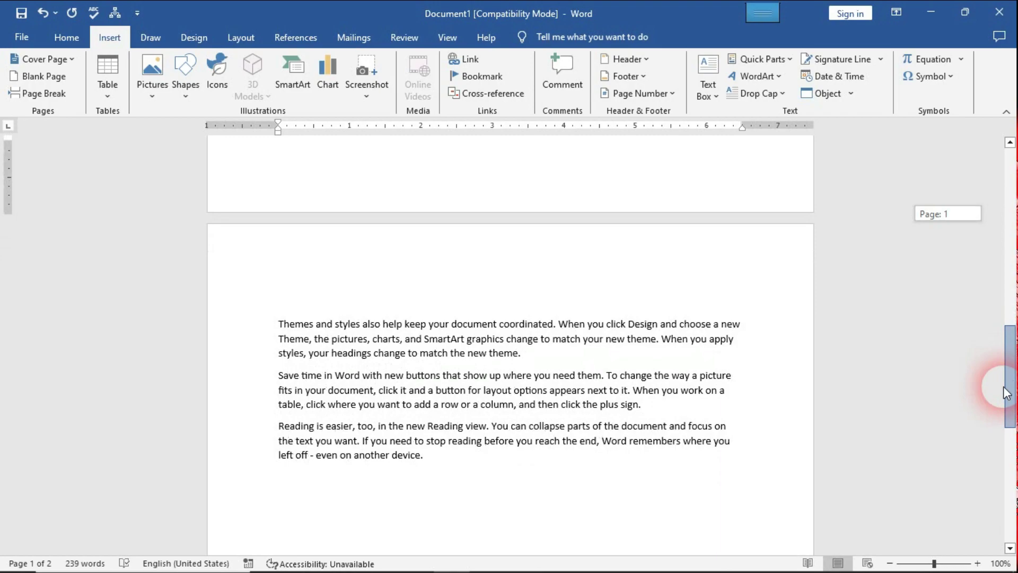
pyautogui.moveTo(1006, 393); pyautogui.dragTo(1011, 392)
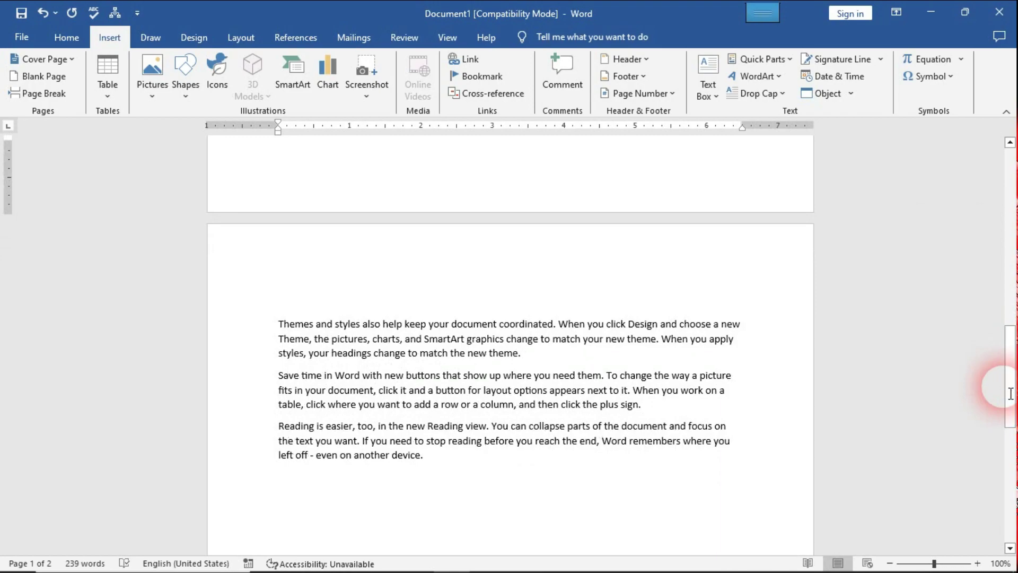
# Step: Undo the page break so all five paragraphs sit on one page
pyautogui.hotkey('ctrl', 'z')
pyautogui.scroll(2, 1007, 386)
pyautogui.scroll(2, 1004, 364)
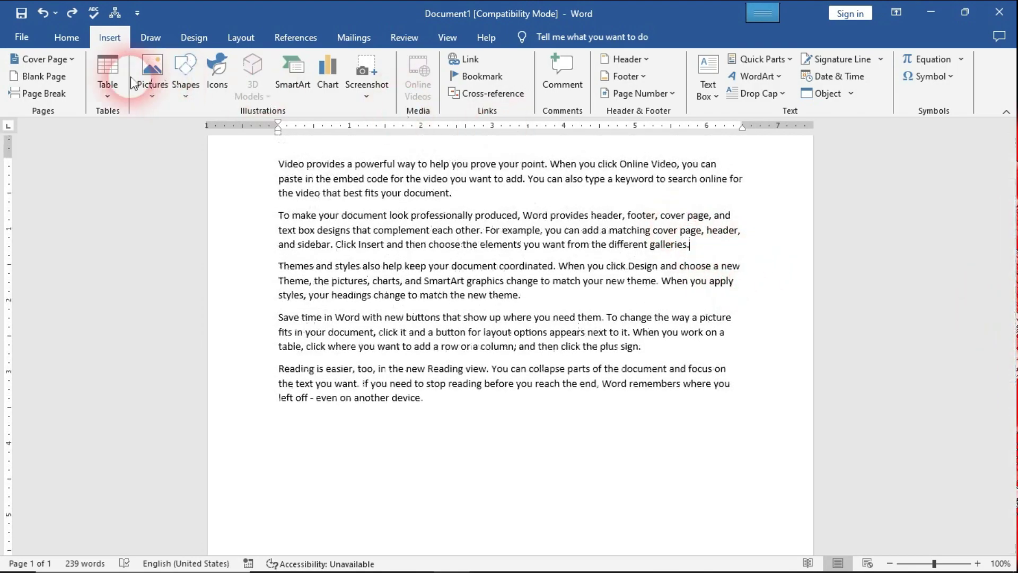
# Step: Add a blank page after 'galleries.' so paragraphs three to five move to page 3
pyautogui.click(59, 81)
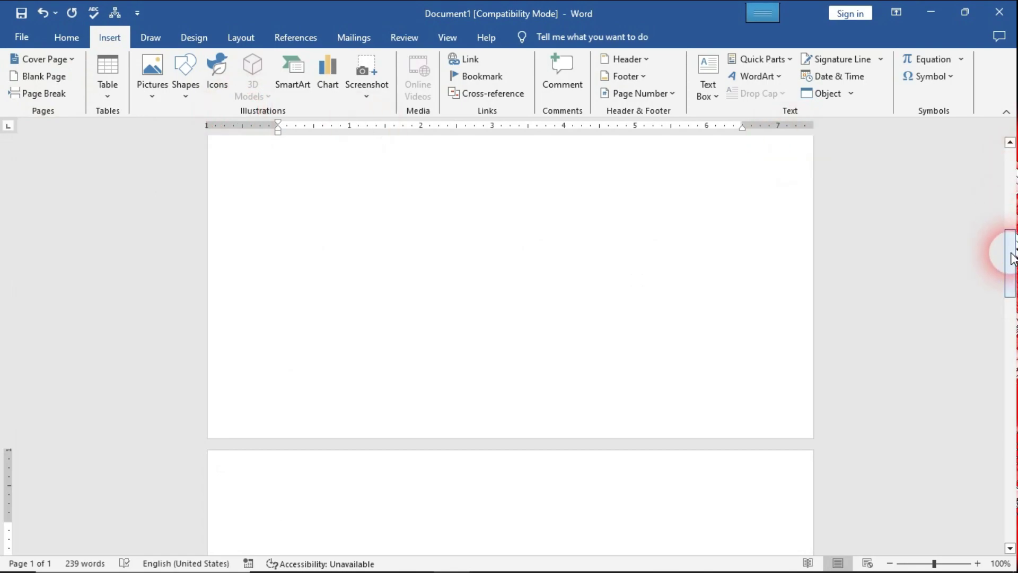
pyautogui.moveTo(1011, 258); pyautogui.dragTo(1010, 159)
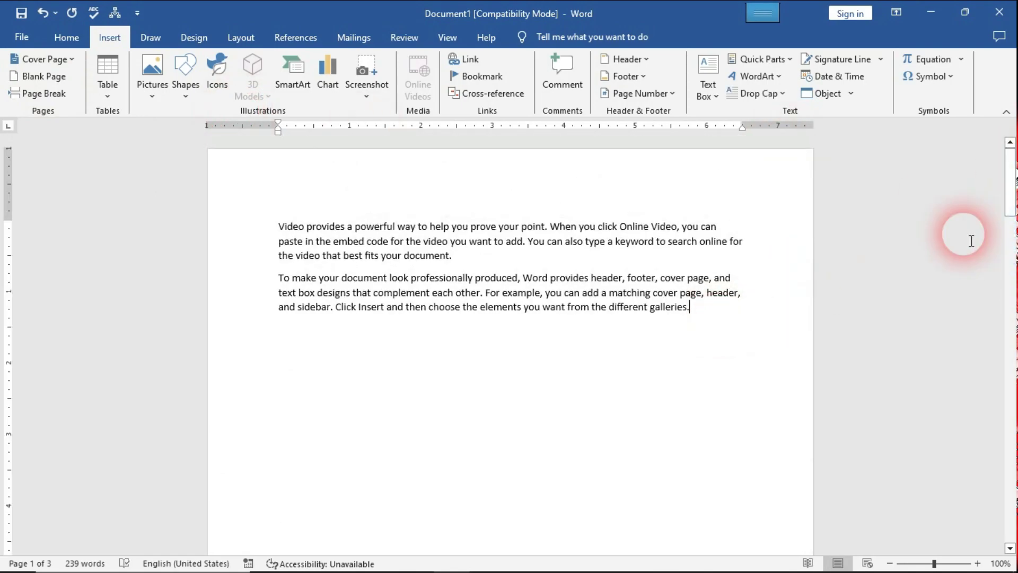
pyautogui.scroll(-4, 1014, 183)
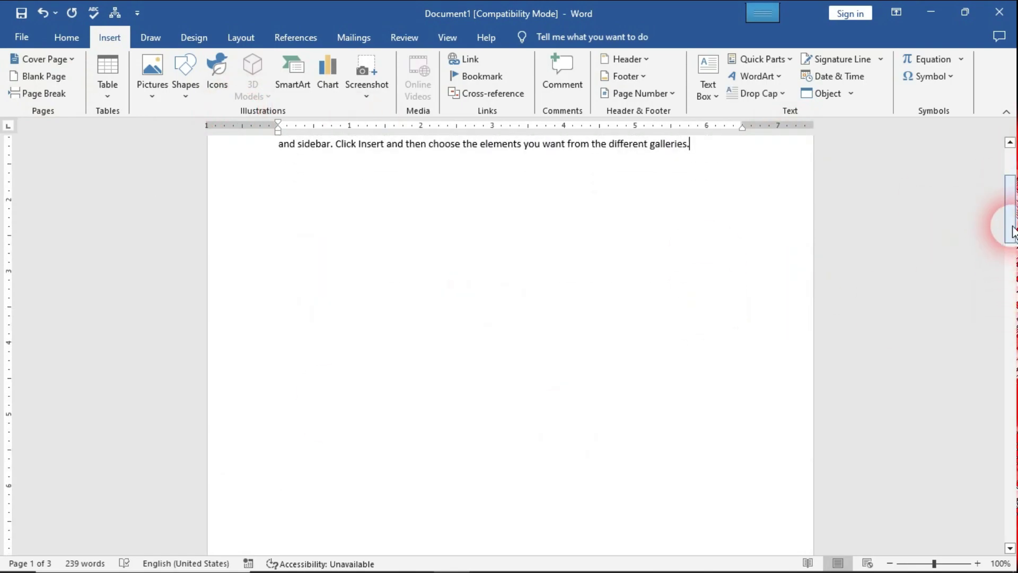
pyautogui.moveTo(1013, 229); pyautogui.dragTo(1010, 333)
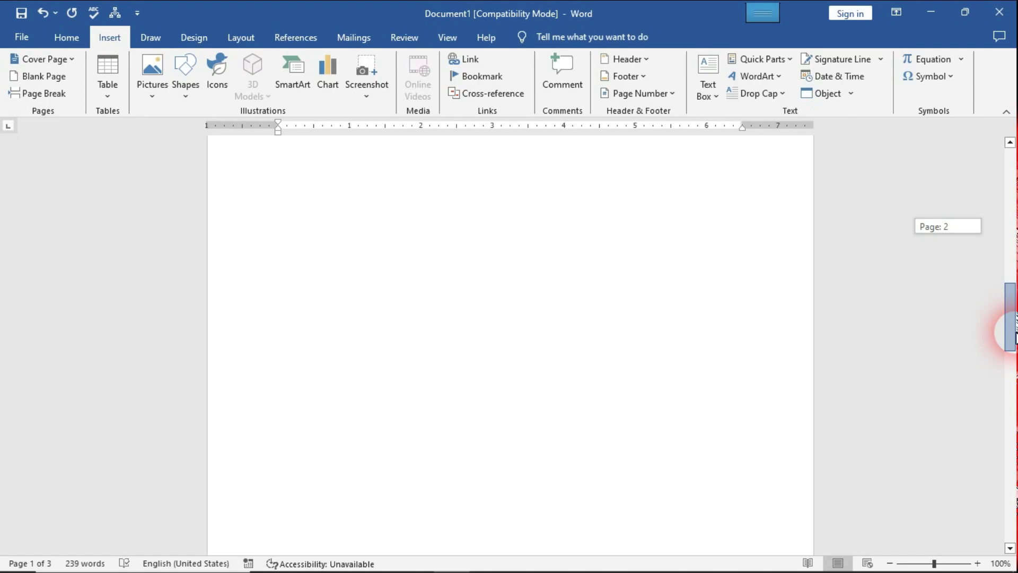
pyautogui.moveTo(1013, 333)
pyautogui.mouseDown()
pyautogui.moveTo(1012, 398)
pyautogui.moveTo(1000, 195)
pyautogui.mouseUp()
pyautogui.click(752, 323)
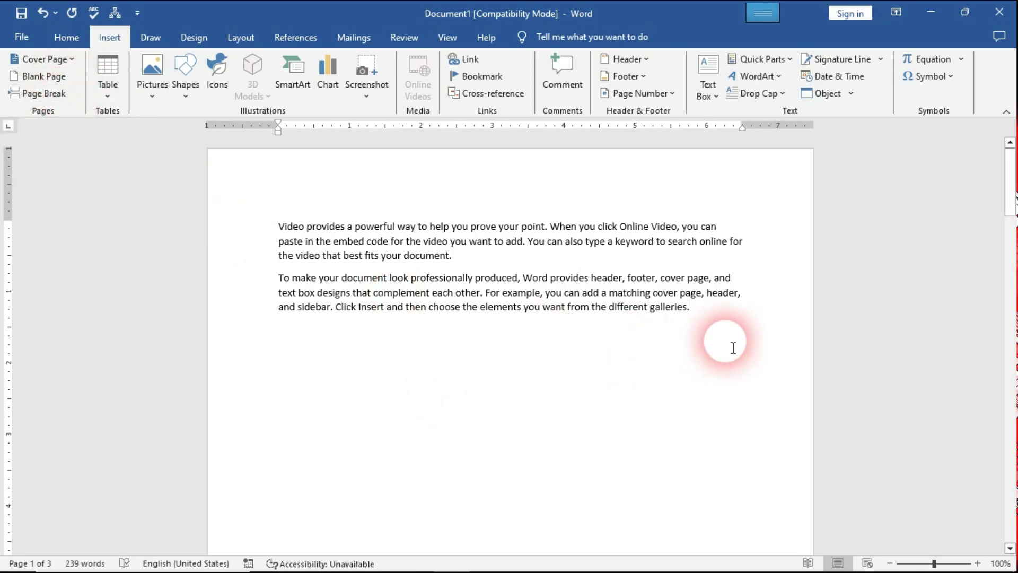
pyautogui.click(795, 329)
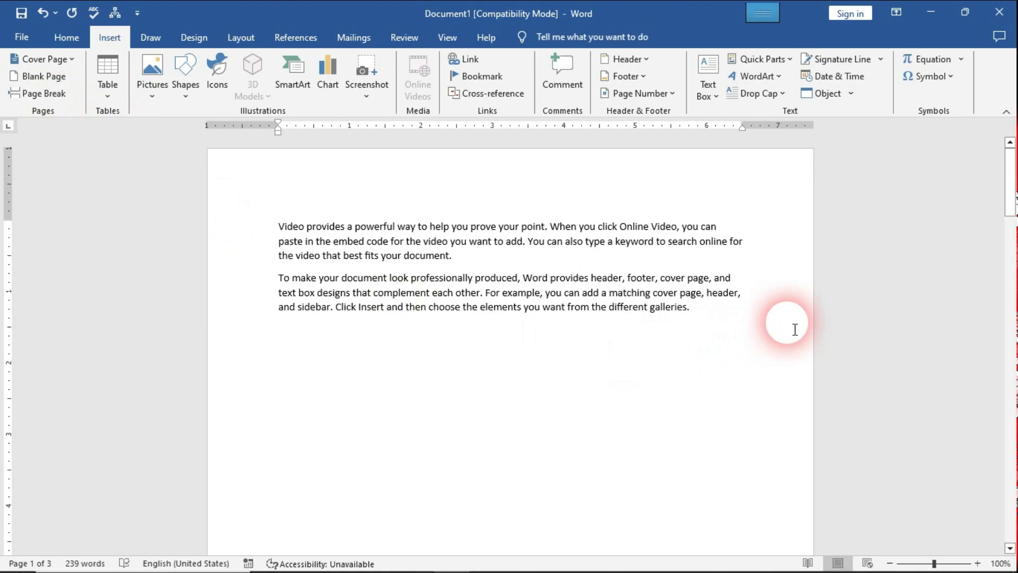